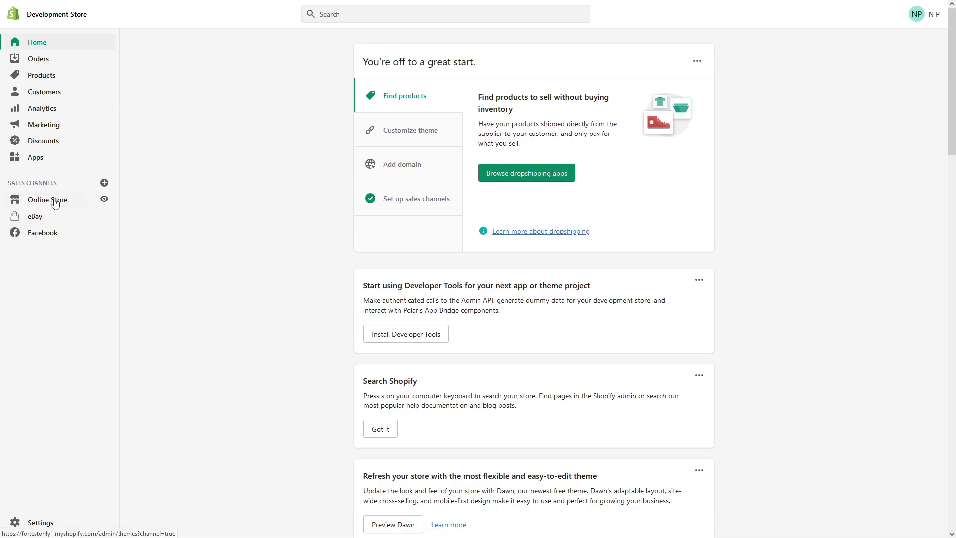
Add Shopify Inbox from the Sales channels list and approve its installation.
left_click(104, 183)
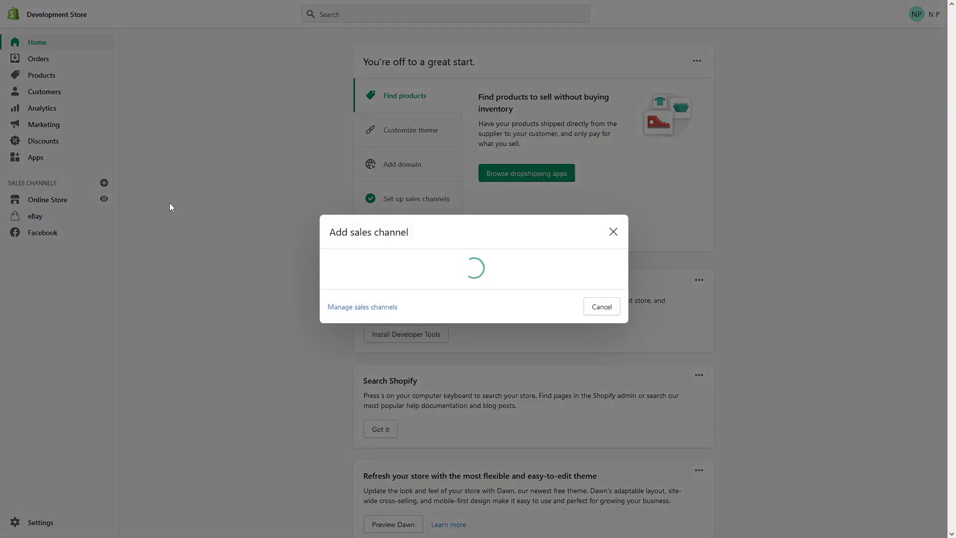
scroll(513, 222, "down", 3)
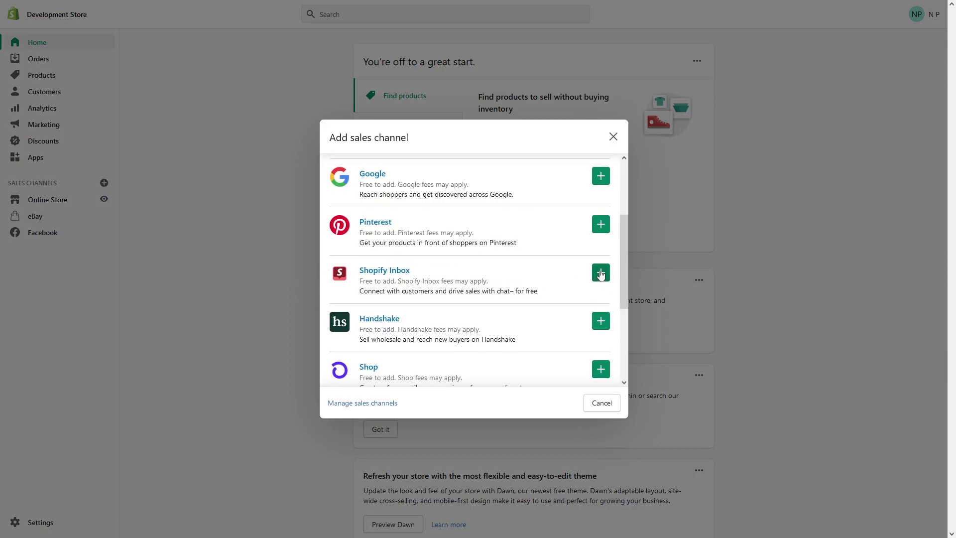
left_click(601, 274)
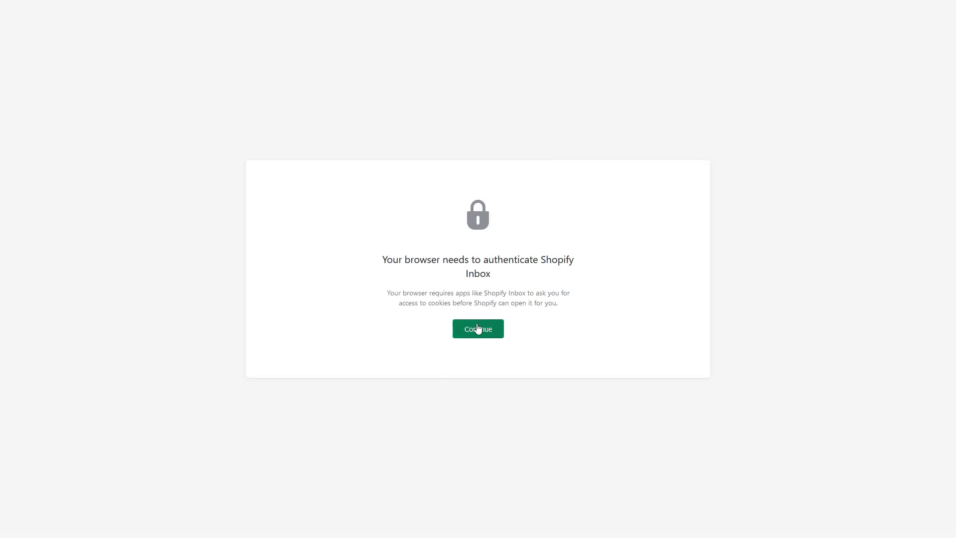
left_click(478, 328)
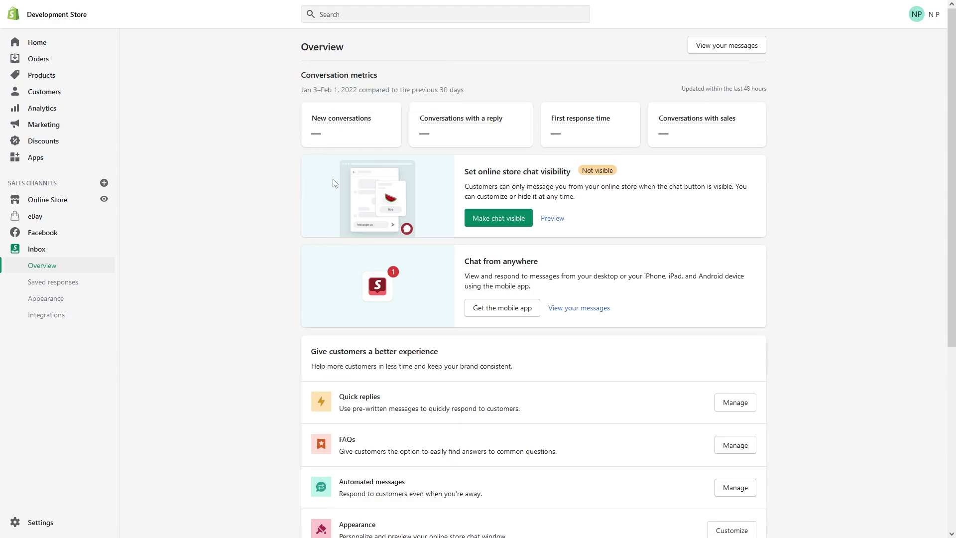
Set Online store chat visibility to Visible in Inbox Appearance and save.
scroll(333, 183, "down", 1)
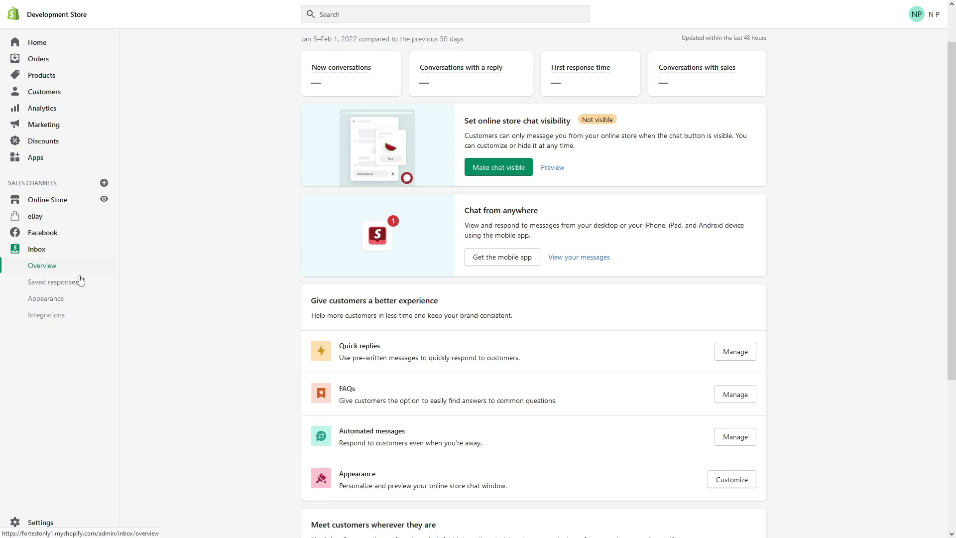
left_click(729, 485)
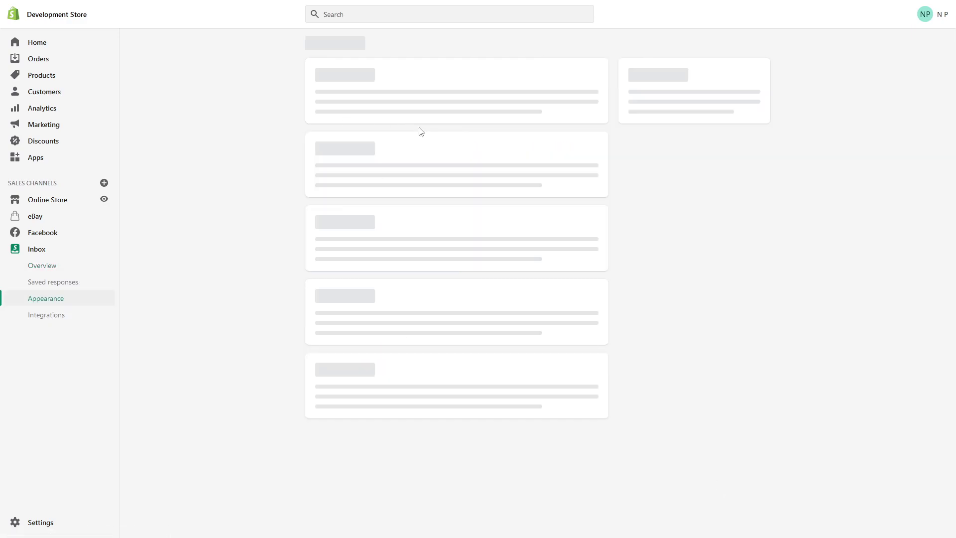
left_click_drag(309, 68, 423, 80)
left_click(415, 95)
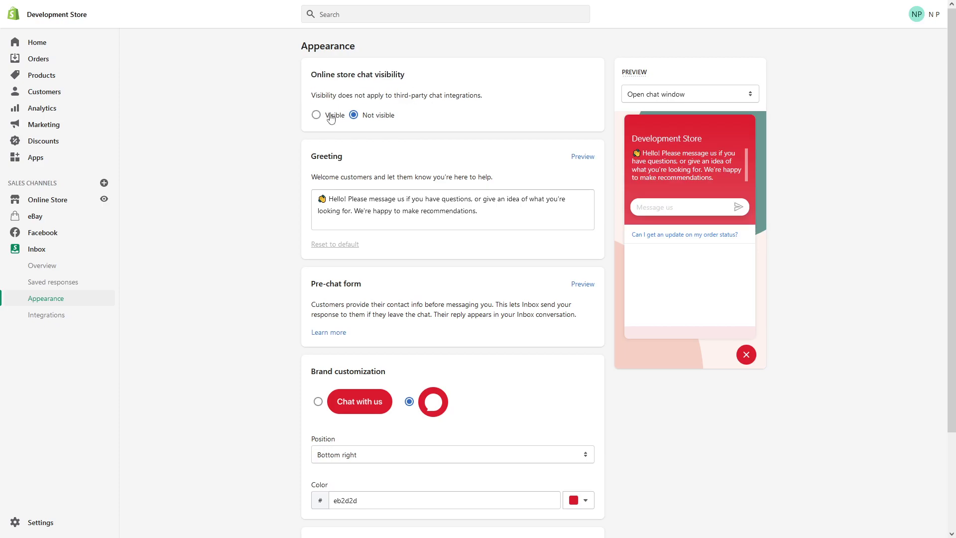
left_click(327, 115)
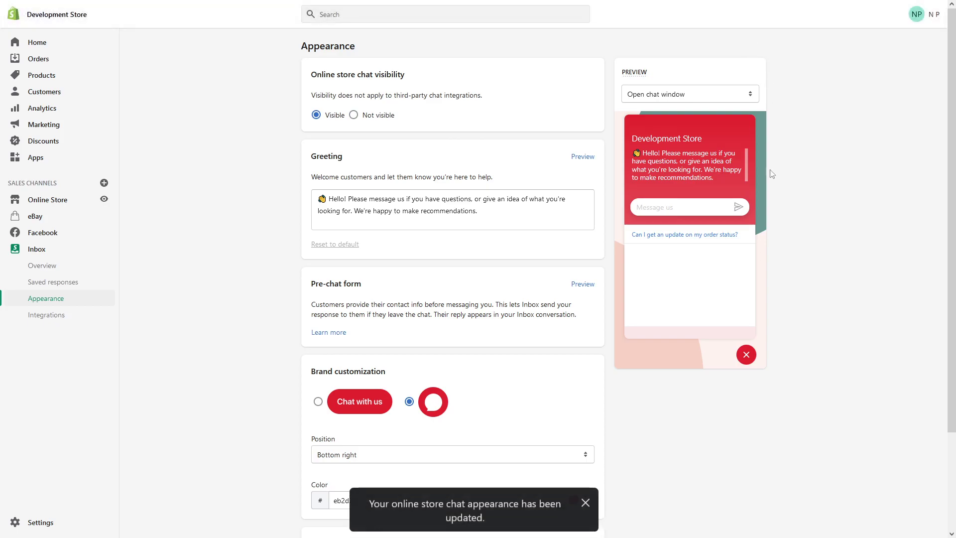
Reload the storefront and show it full screen to reveal the chat widget.
left_click(76, 4)
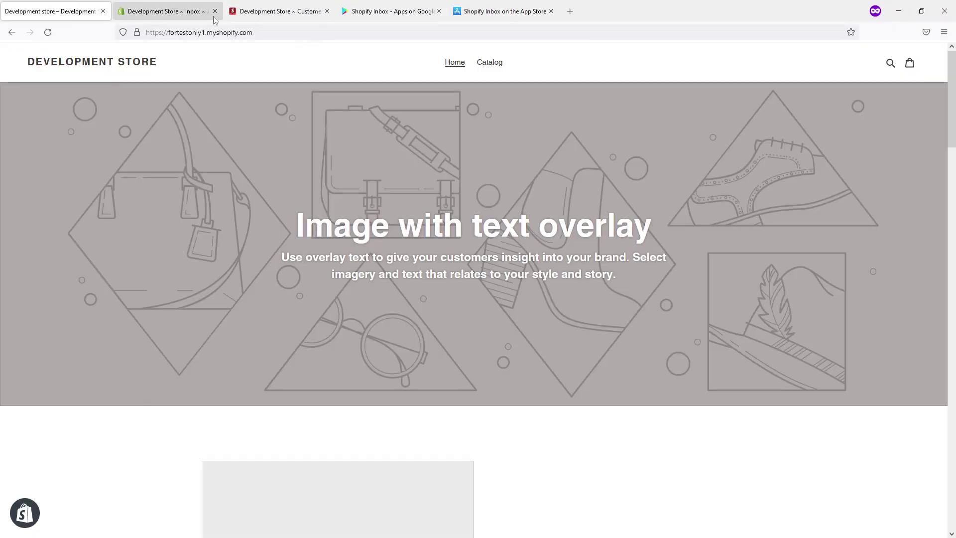
left_click(204, 33)
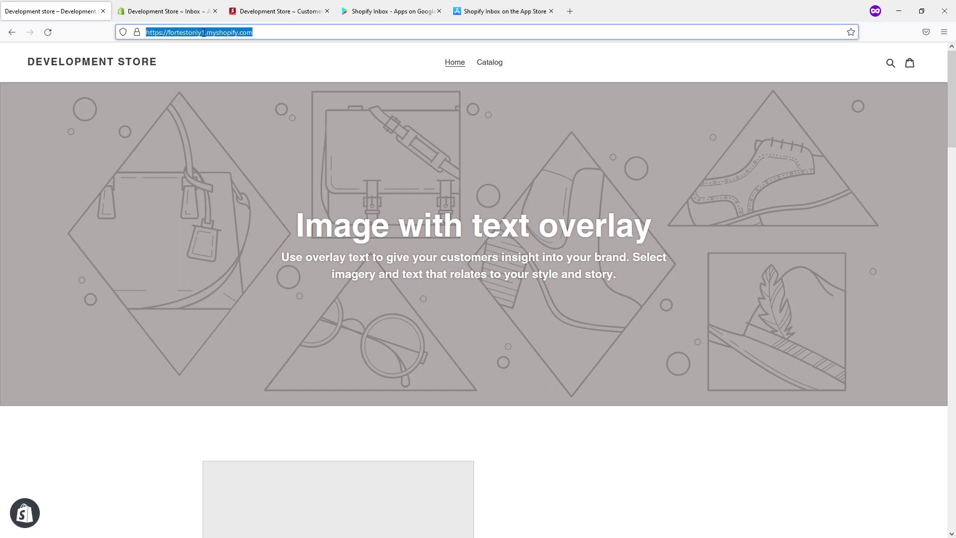
key("Return")
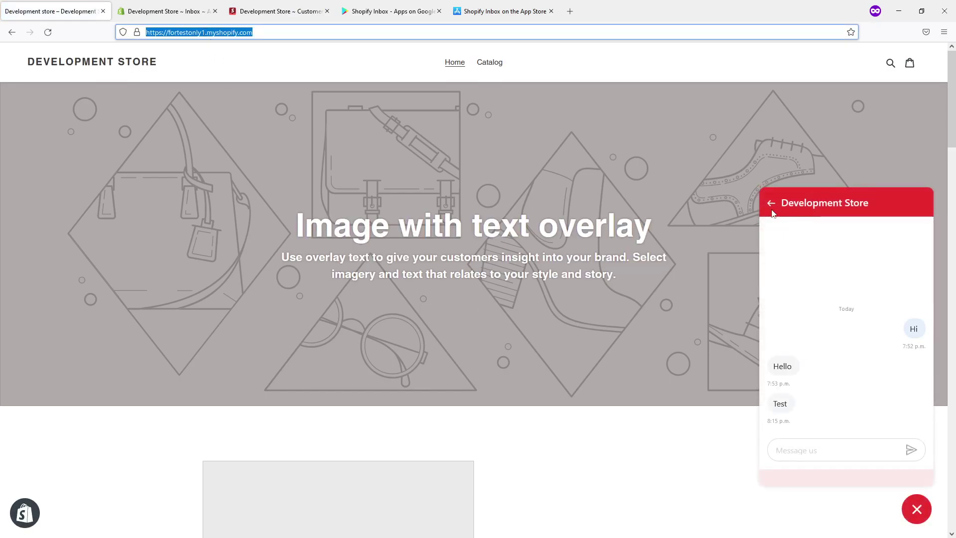
key("F11")
Close and reopen the storefront chat bubble, then return to the Inbox Appearance tab.
left_click(772, 212)
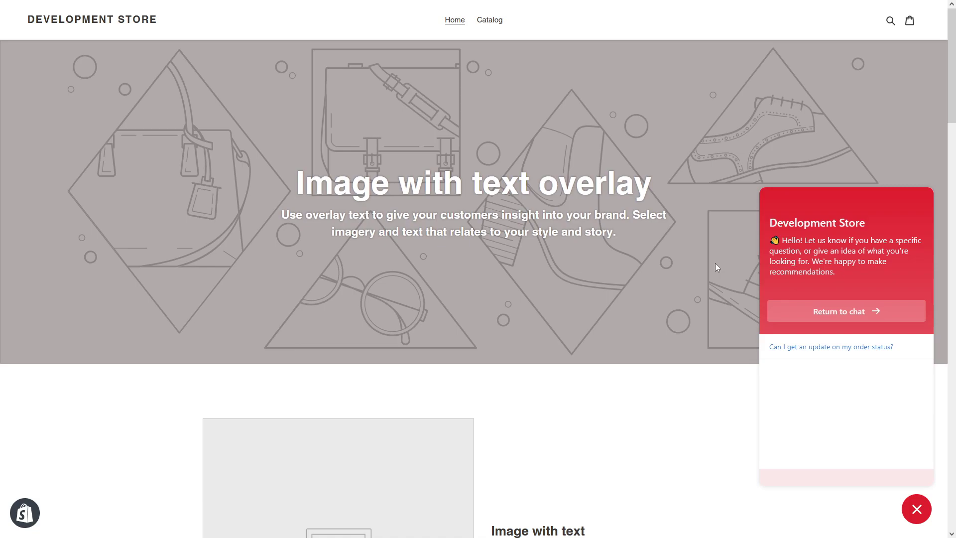
left_click(918, 507)
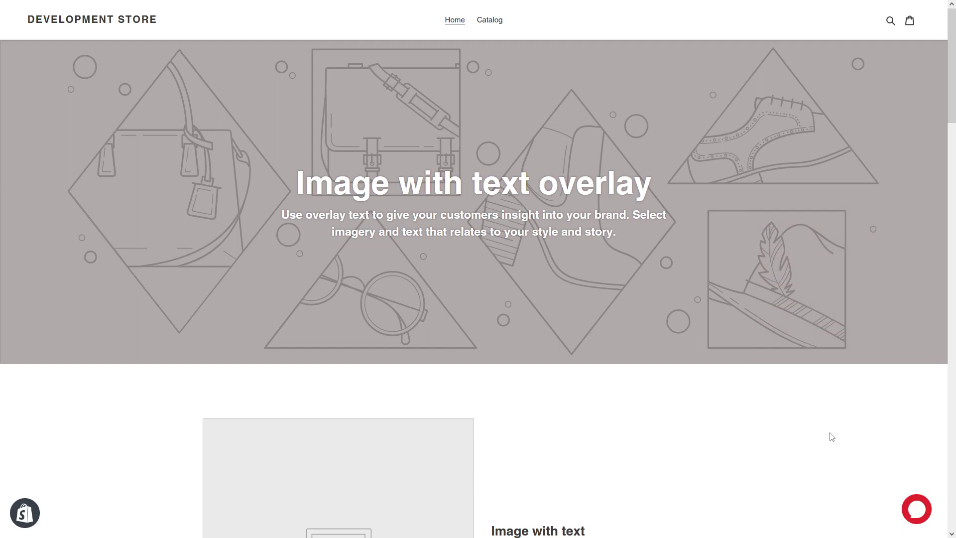
left_click(917, 509)
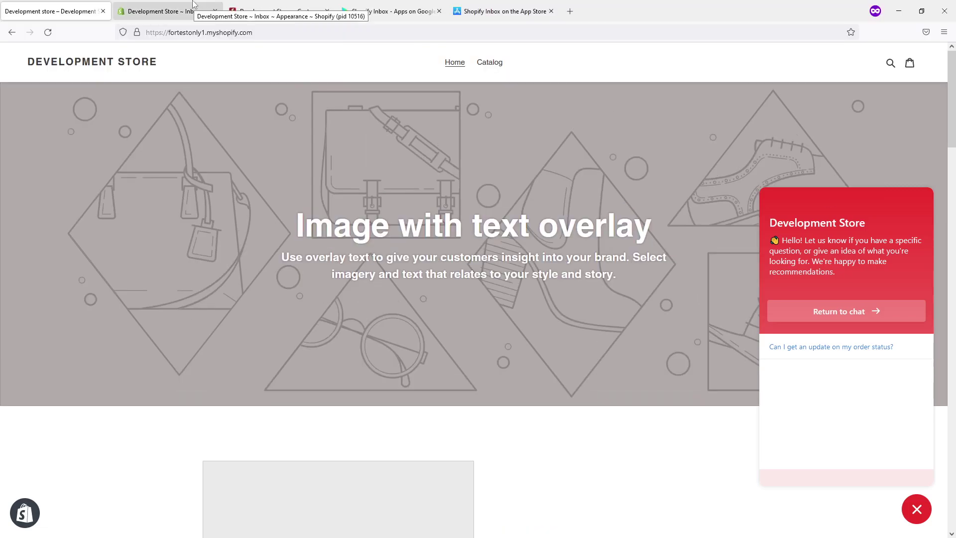
left_click(194, 4)
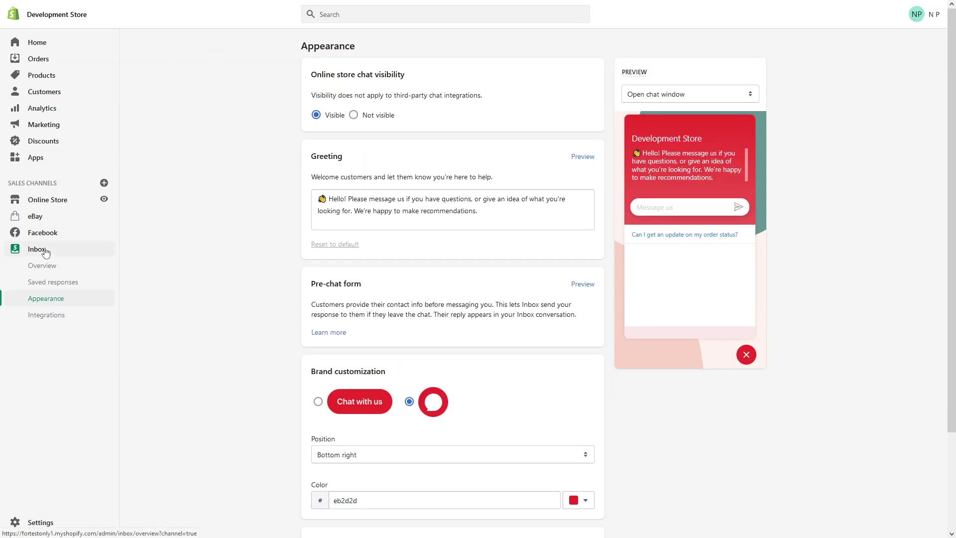
Open the Inbox Overview page from the admin sidebar.
left_click(28, 268)
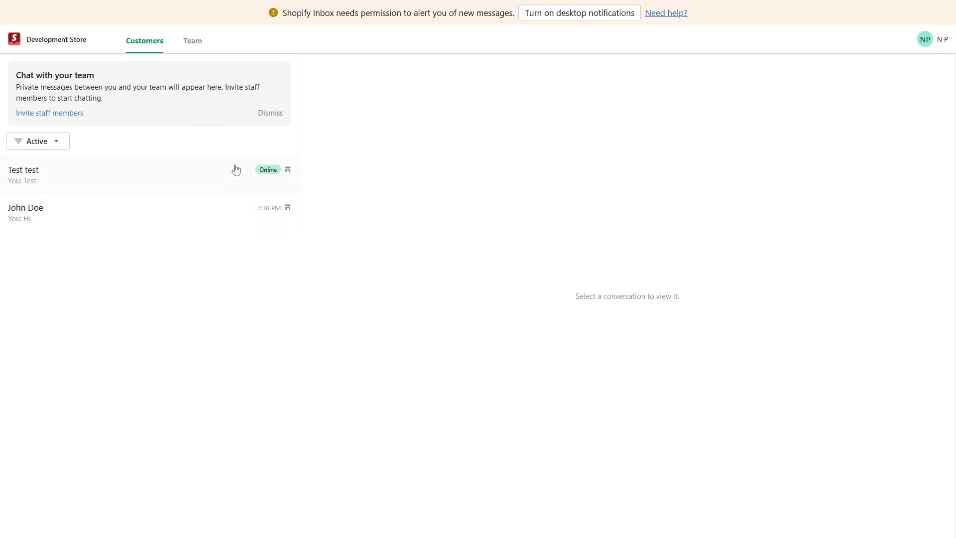
Resume the storefront chat, send 'Hi', and switch back to the admin Inbox overview.
mouse_move(265, 4)
left_click(75, 10)
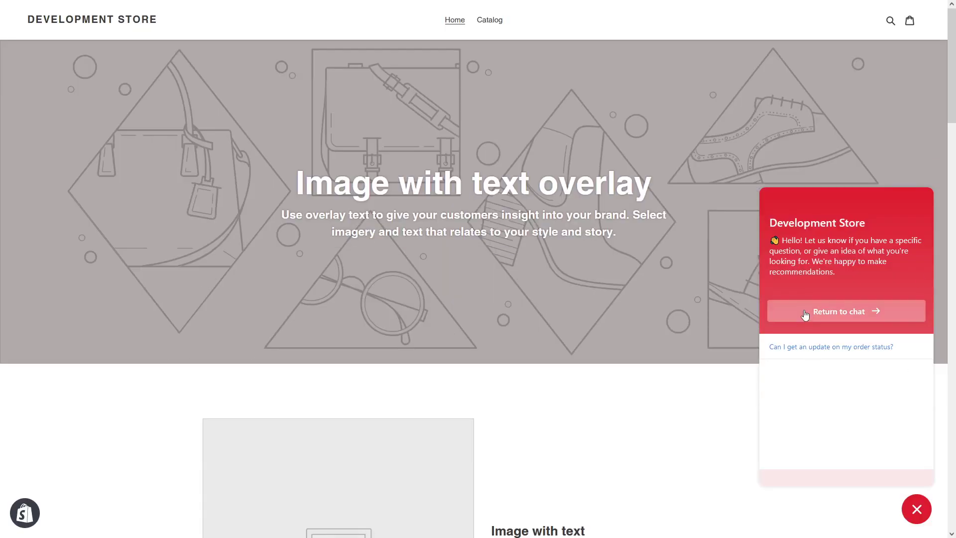
left_click(845, 305)
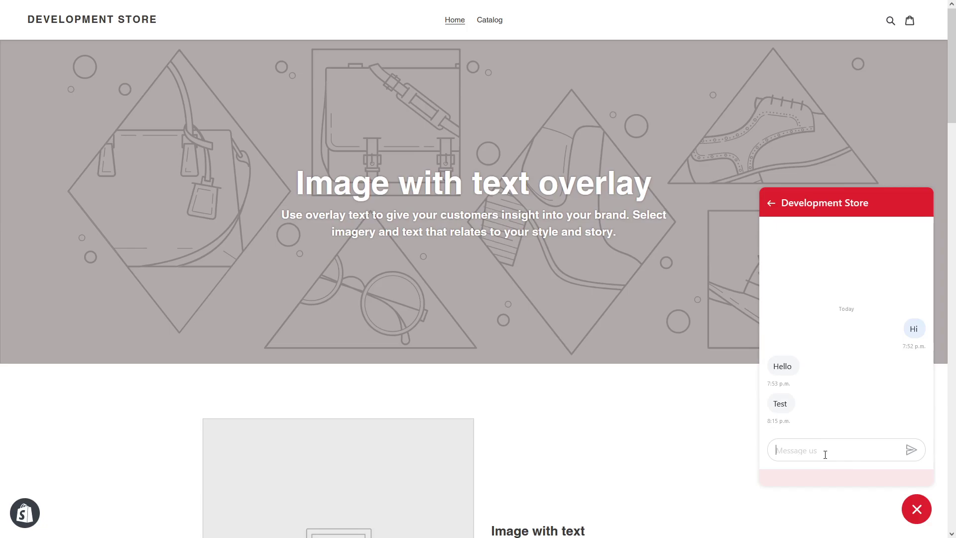
type("Hi")
key("Return")
mouse_move(772, 5)
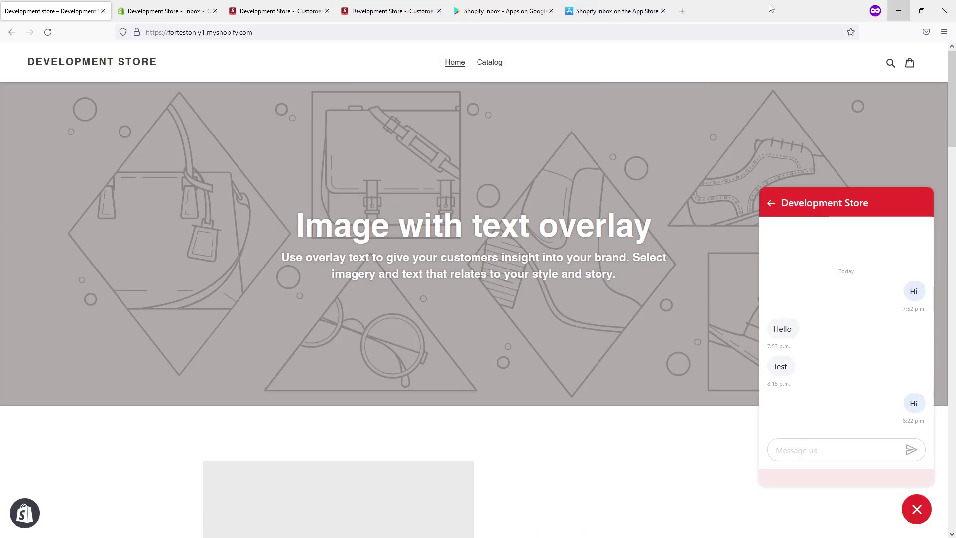
left_click(152, 7)
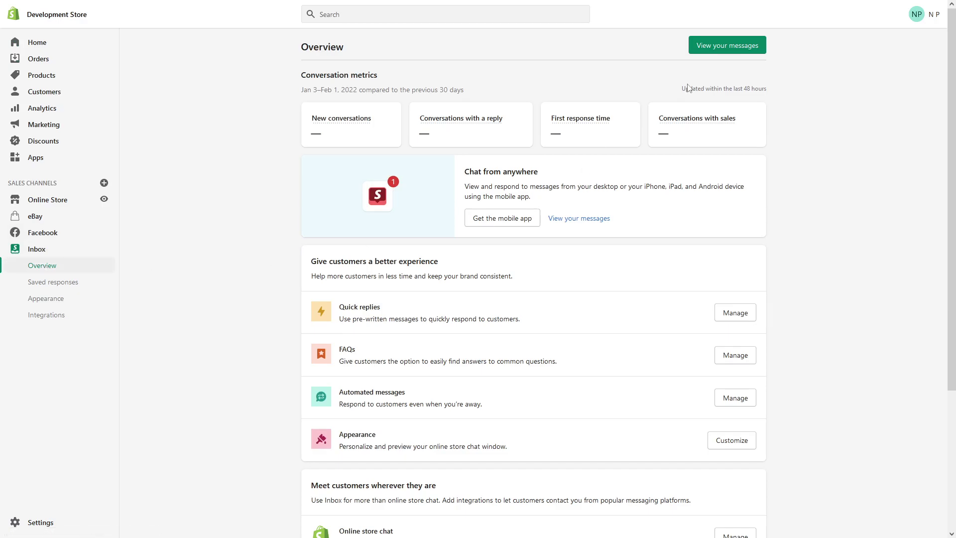
Reply 'Hello!' in the test customer's Inbox conversation and check it on the storefront.
left_click(719, 49)
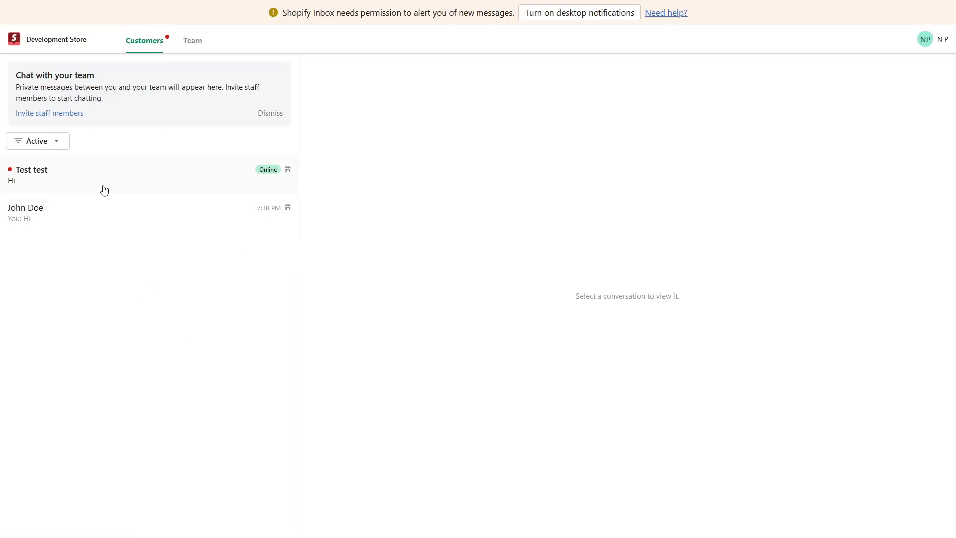
left_click(119, 186)
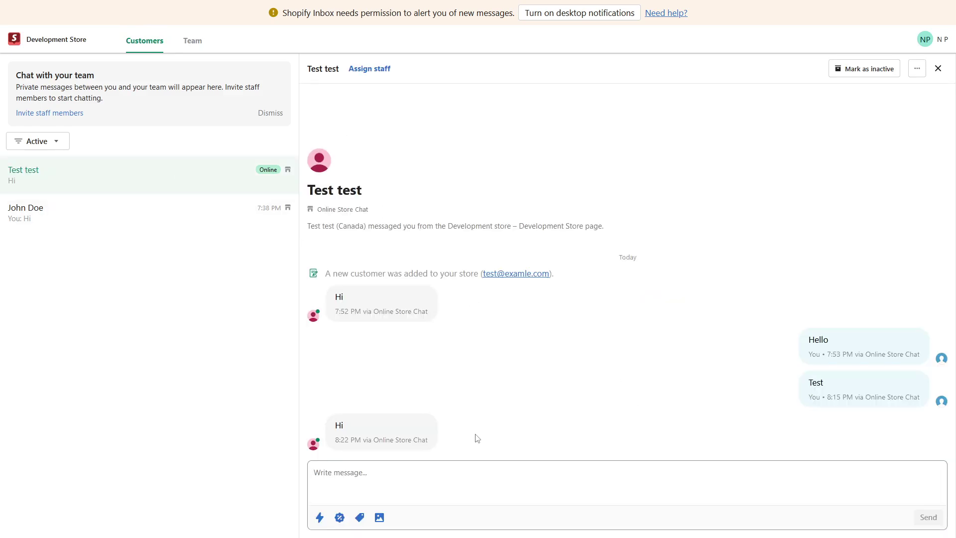
left_click(443, 470)
type("Hello!")
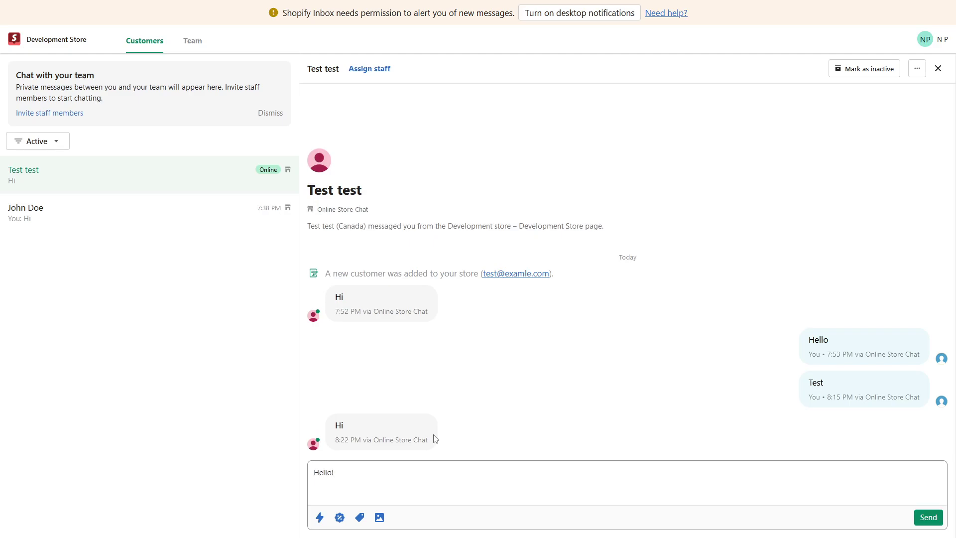
key("Return")
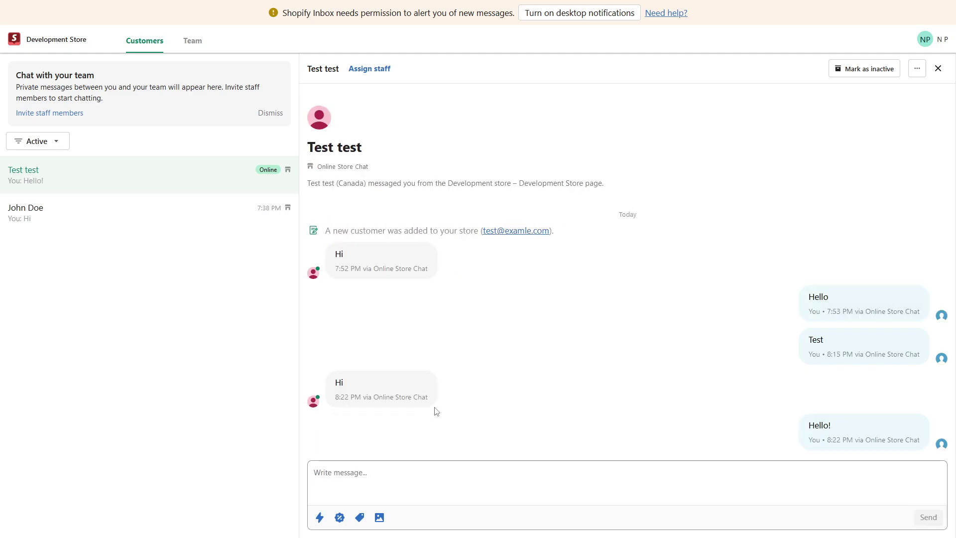
left_click(55, 8)
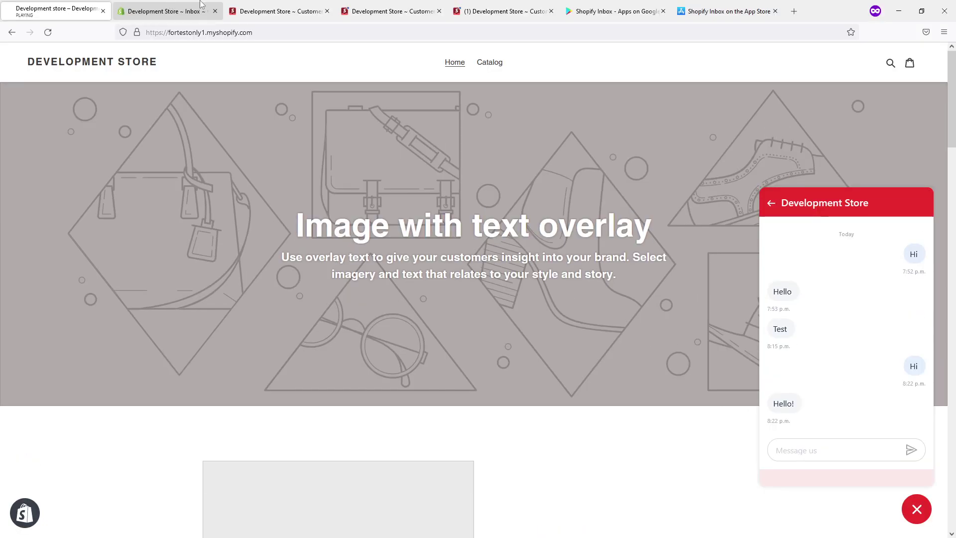
Switch to the admin Inbox tab and open Customize on the Appearance card.
left_click(197, 5)
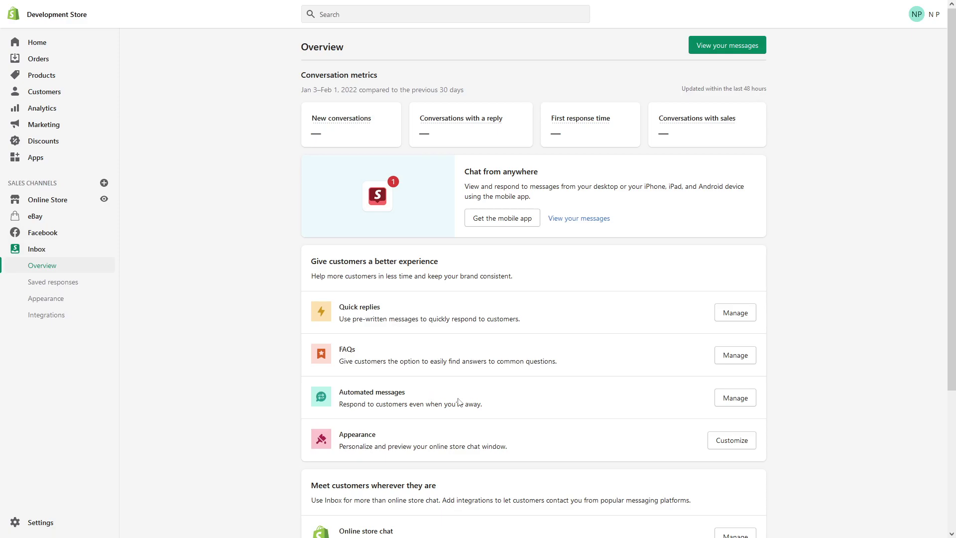
left_click(732, 443)
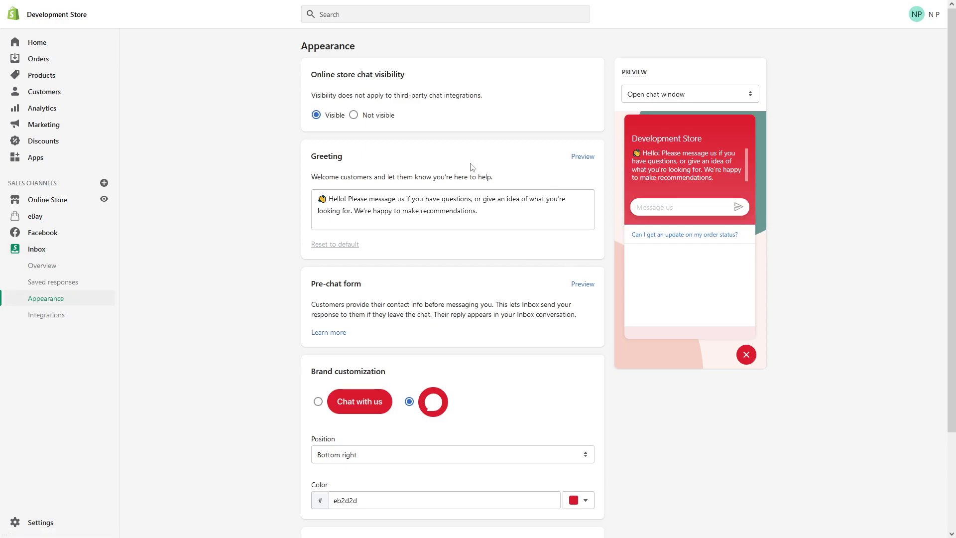
Try the Chat with us style and bottom-left position, keeping icon style at Bottom right.
left_click(440, 215)
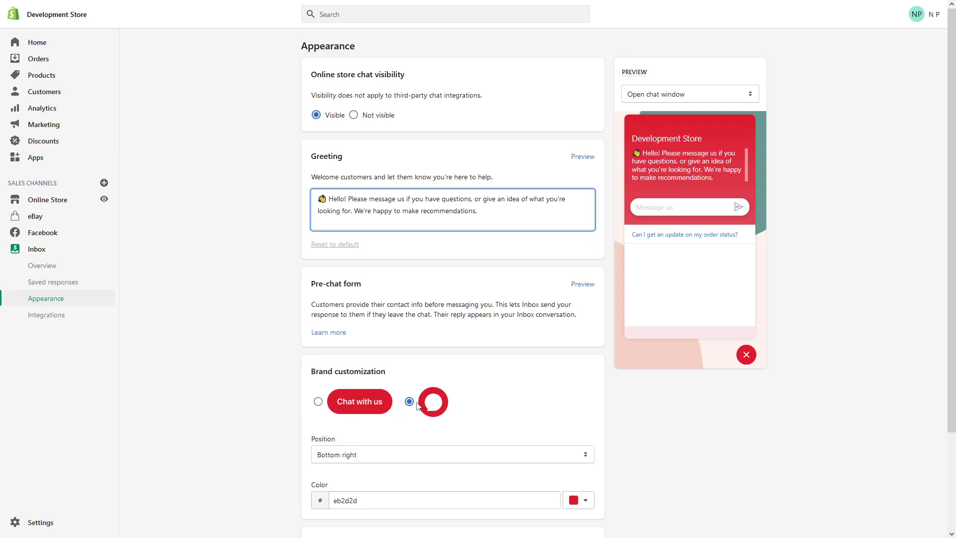
left_click(323, 403)
scroll(324, 405, "down", 2)
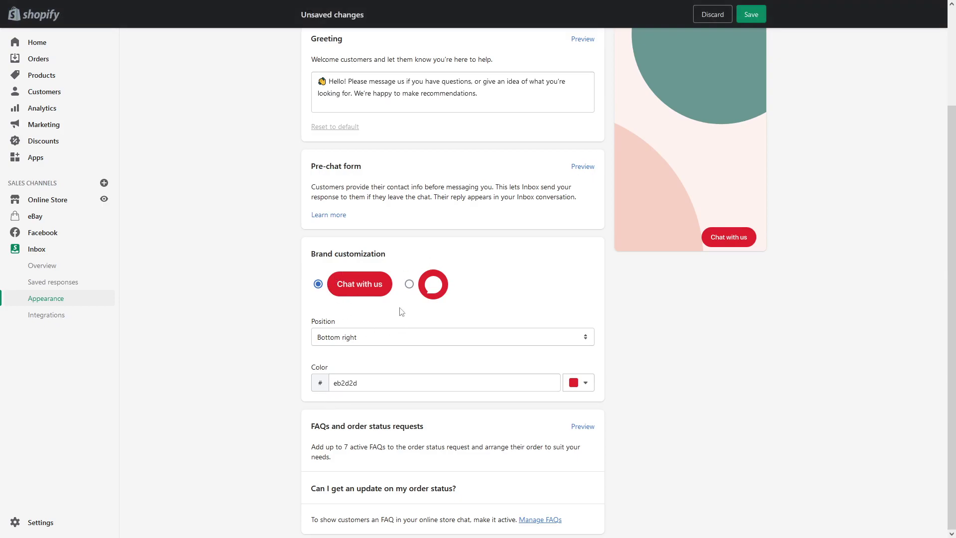
left_click(409, 284)
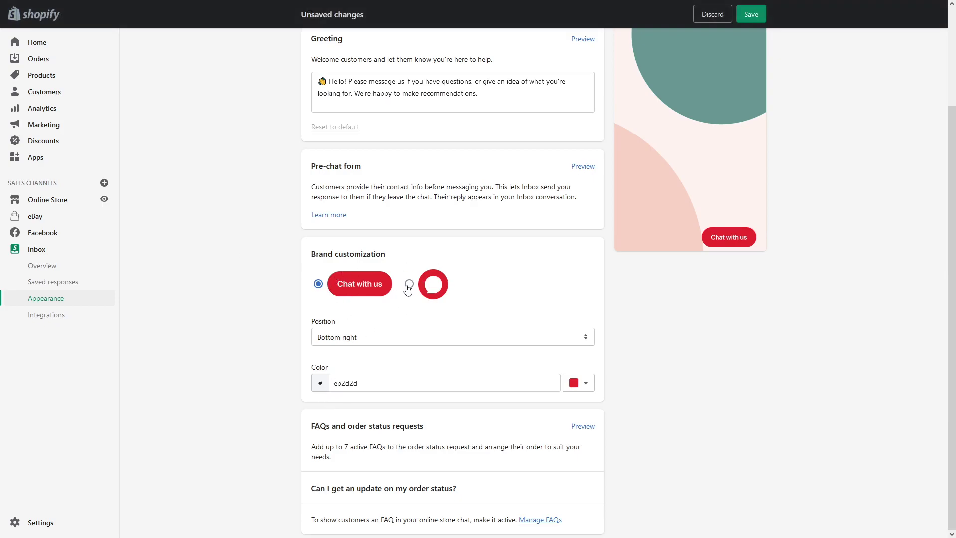
left_click(384, 343)
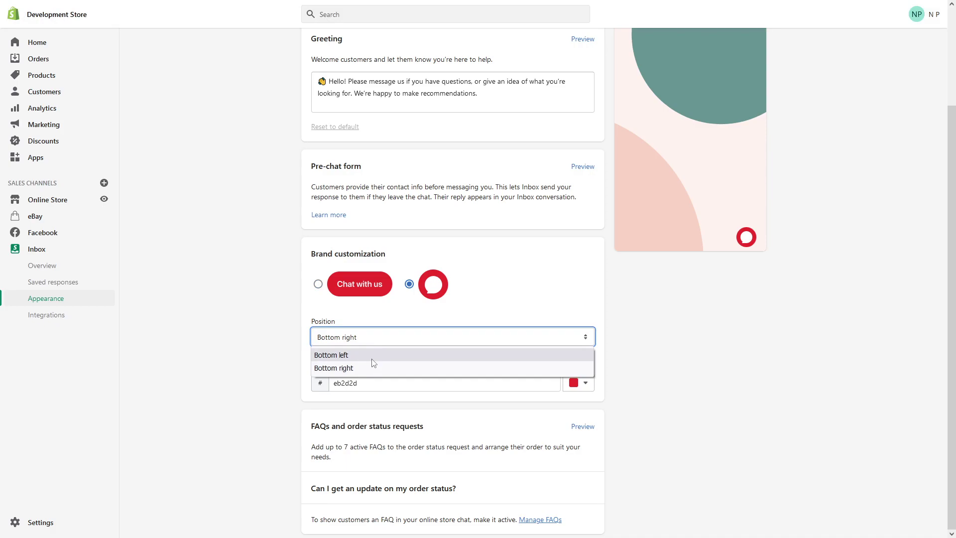
left_click(372, 356)
left_click(370, 341)
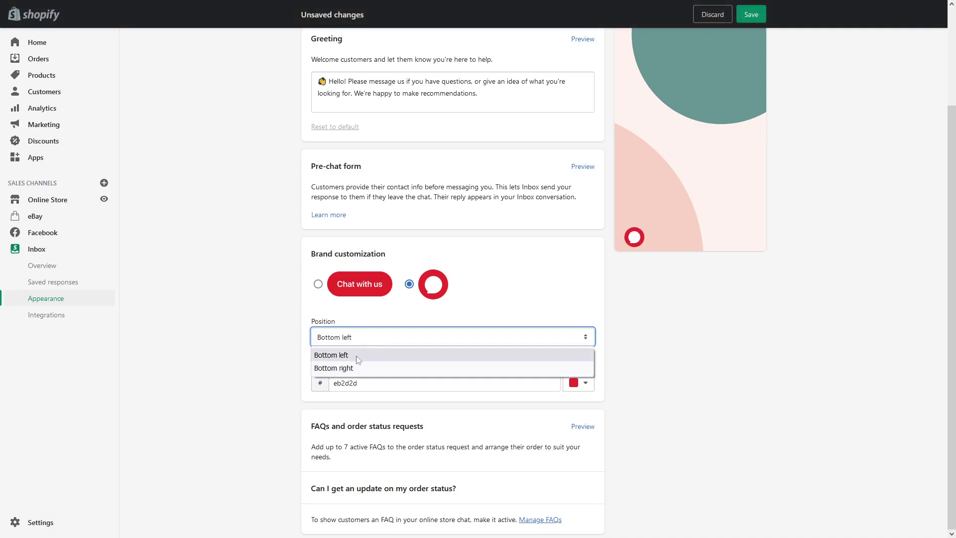
left_click(351, 369)
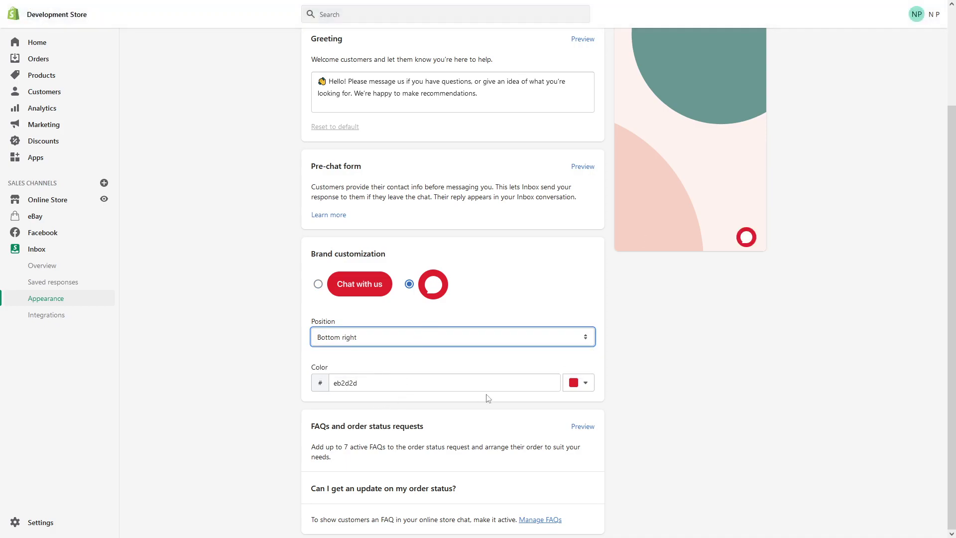
Set the chat button colour to green 81f133 and save the appearance.
left_click(578, 382)
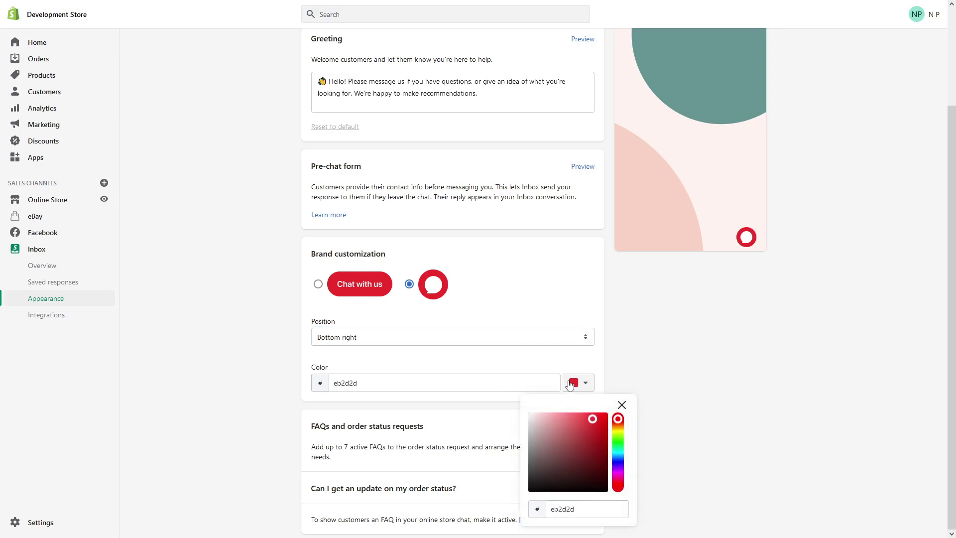
left_click(618, 436)
left_click_drag(591, 417, 598, 411)
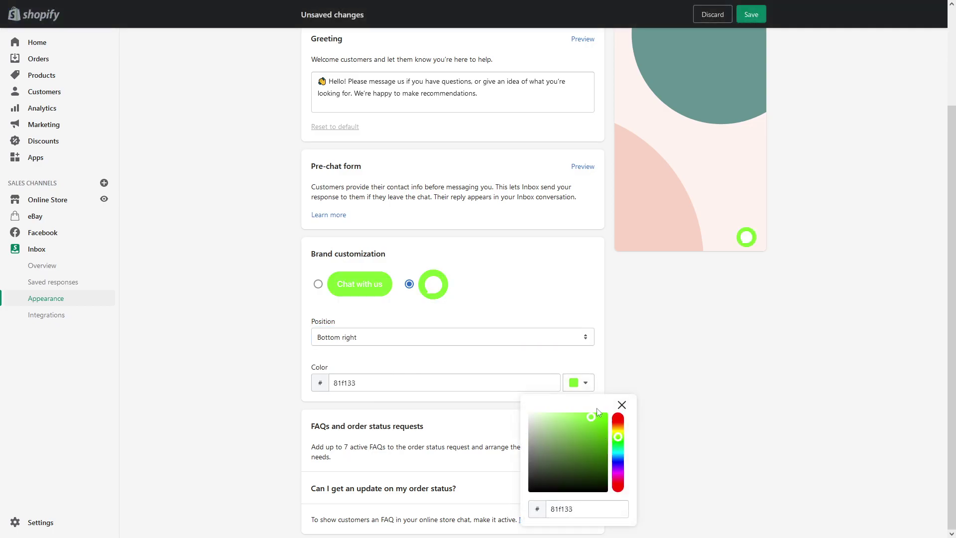
left_click(616, 355)
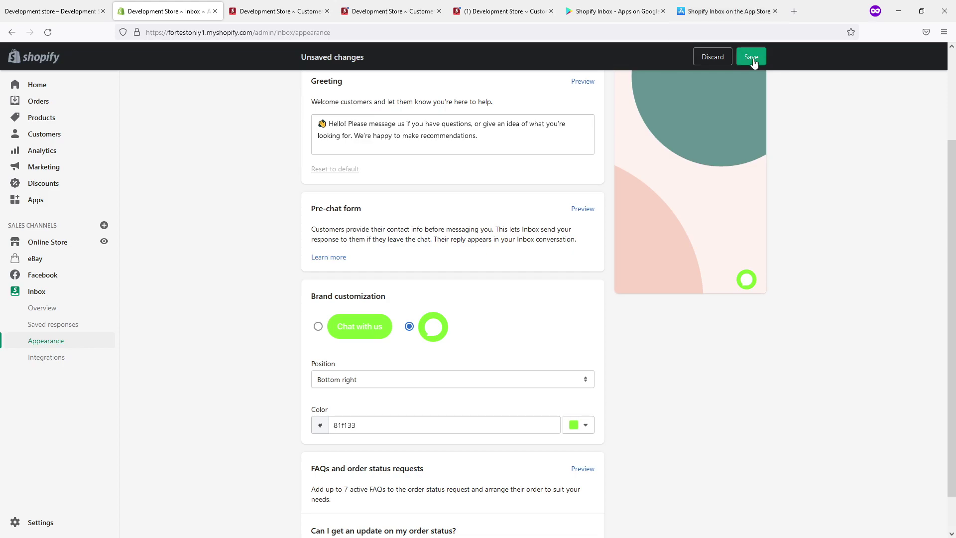
left_click(751, 14)
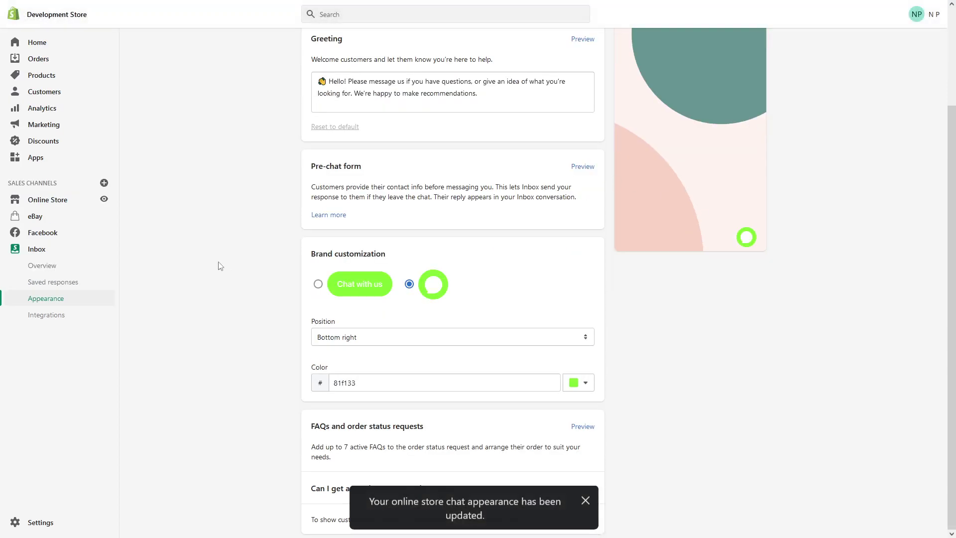
Open Automated messages, toggle Follow-up message Active, then leave without saving so it stays Inactive.
left_click(42, 252)
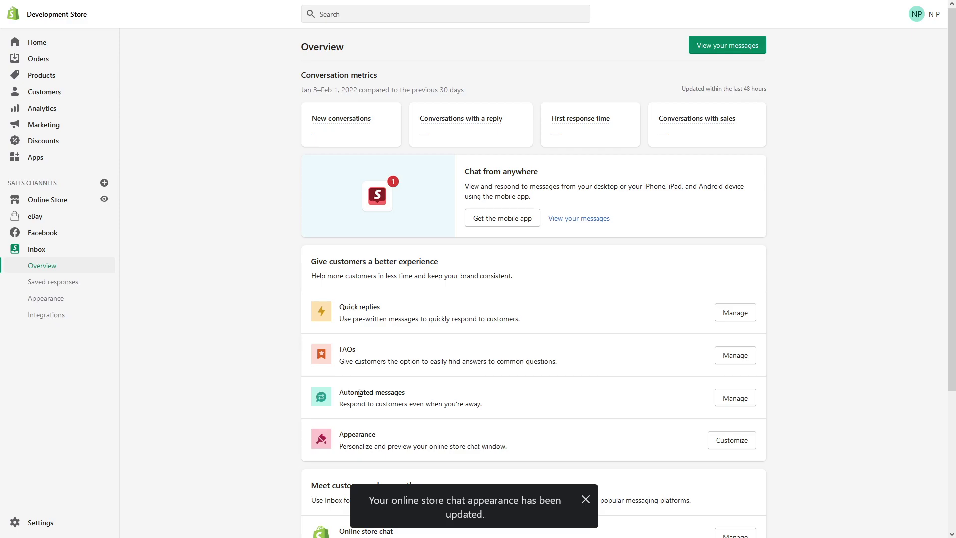
left_click(747, 397)
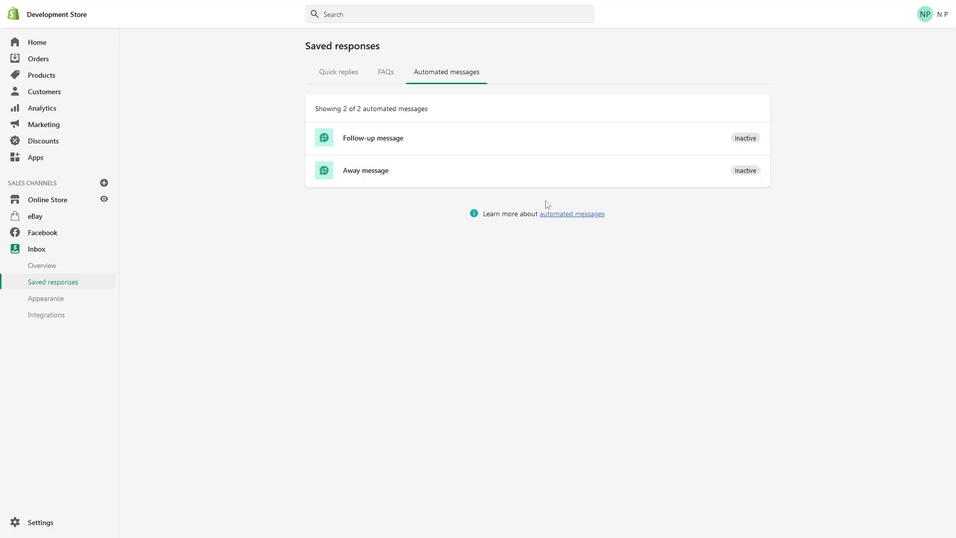
left_click(428, 142)
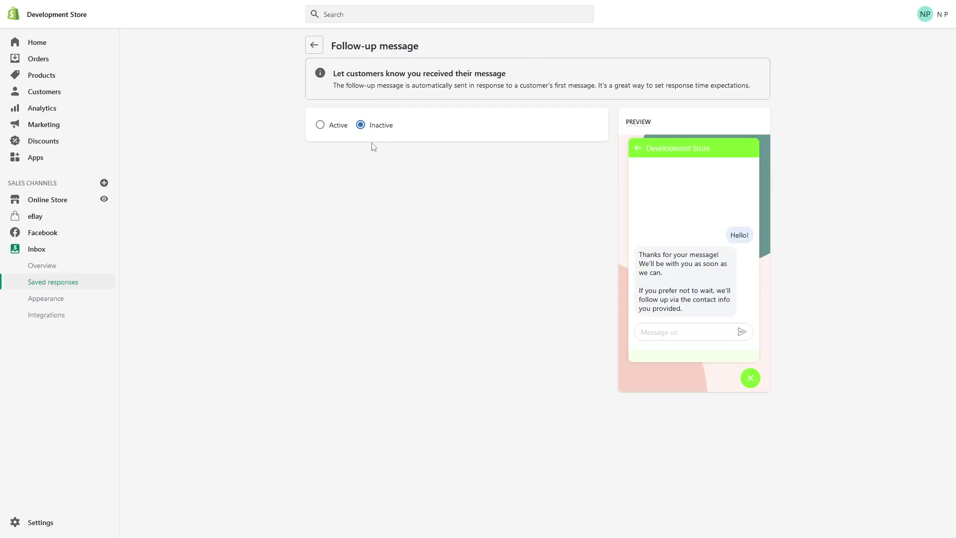
left_click(320, 125)
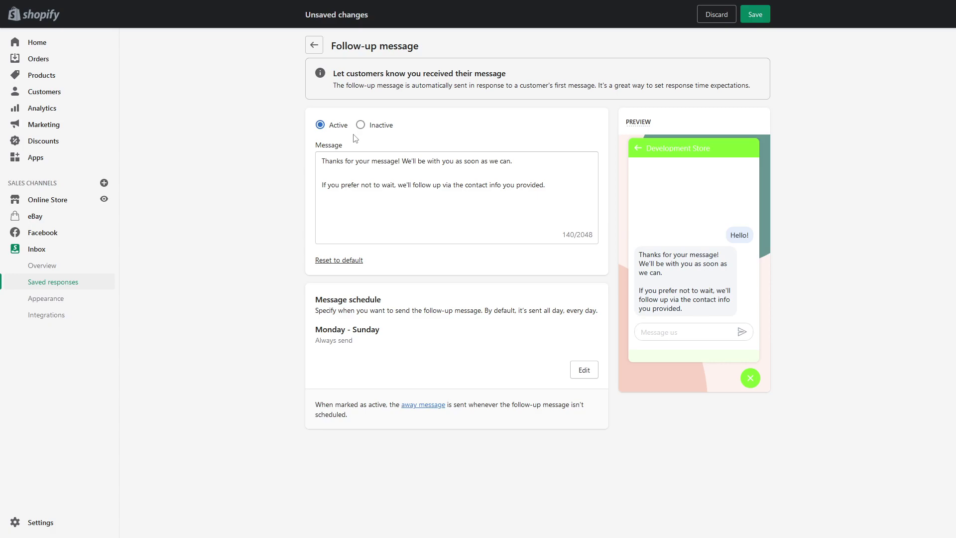
left_click(314, 45)
left_click(595, 301)
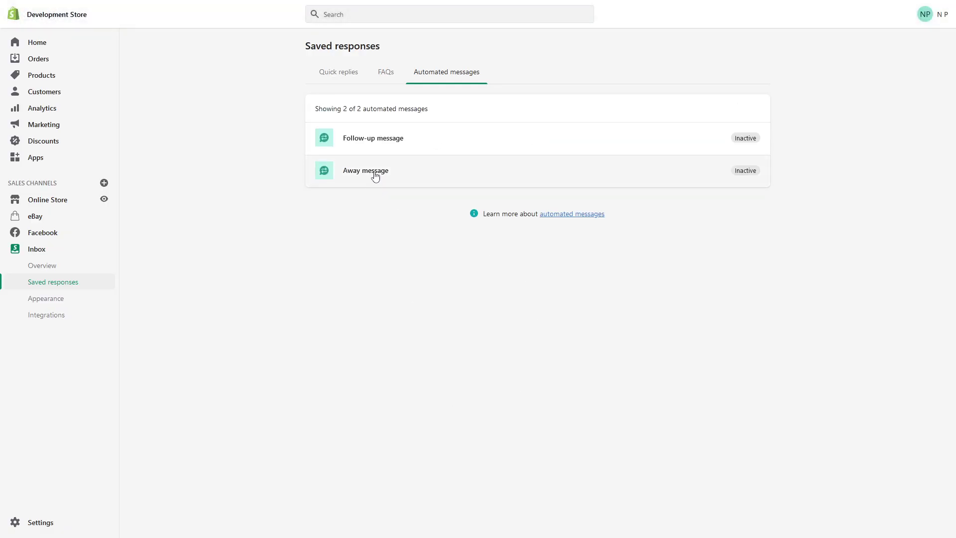
View the Away message and the FAQs tab, then go back to Inbox Overview.
left_click(377, 169)
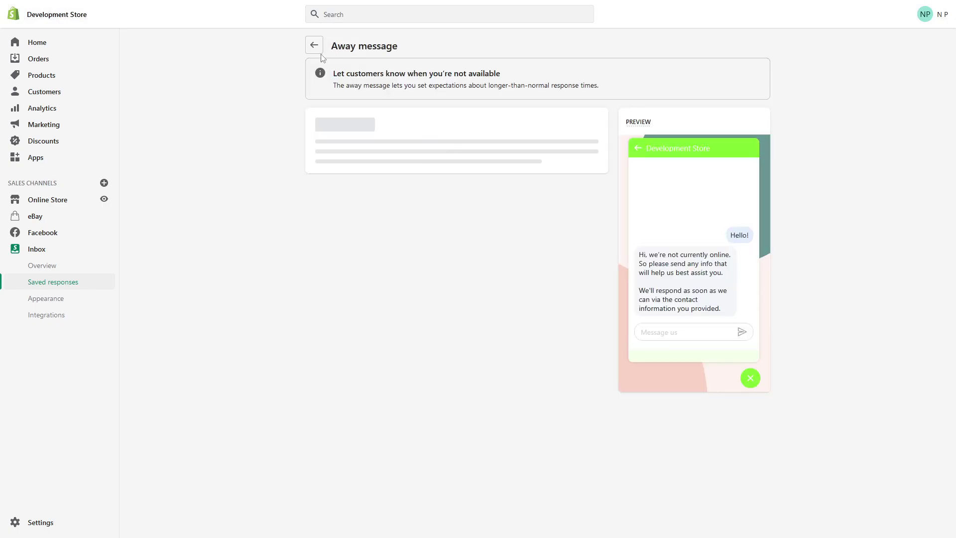
left_click(314, 45)
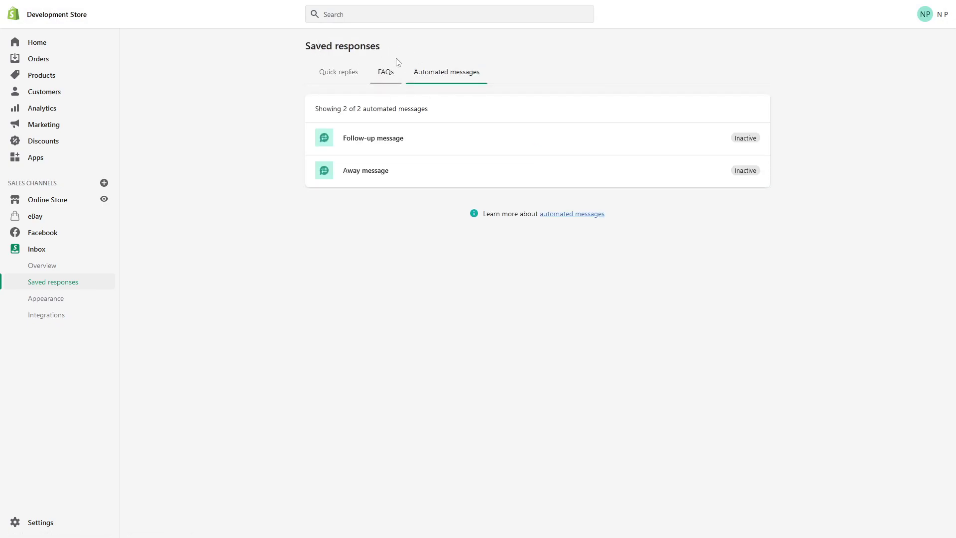
left_click(398, 75)
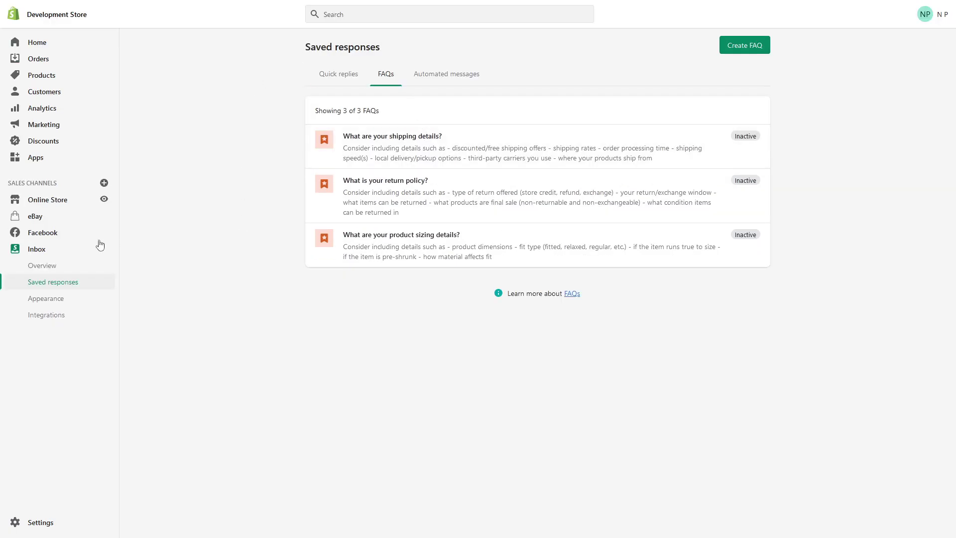
left_click(59, 249)
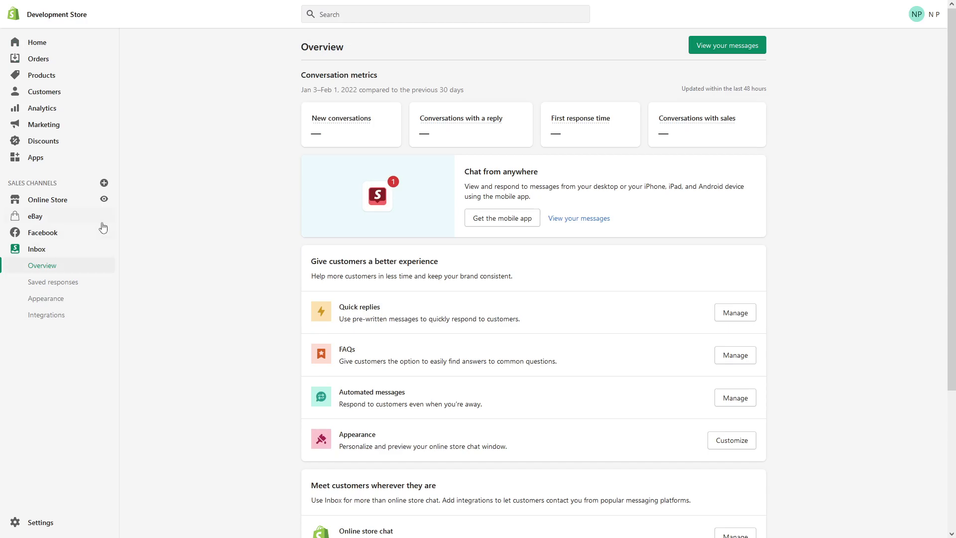
Open Shopify Inbox's messages to view the two active customer chats.
left_click(741, 43)
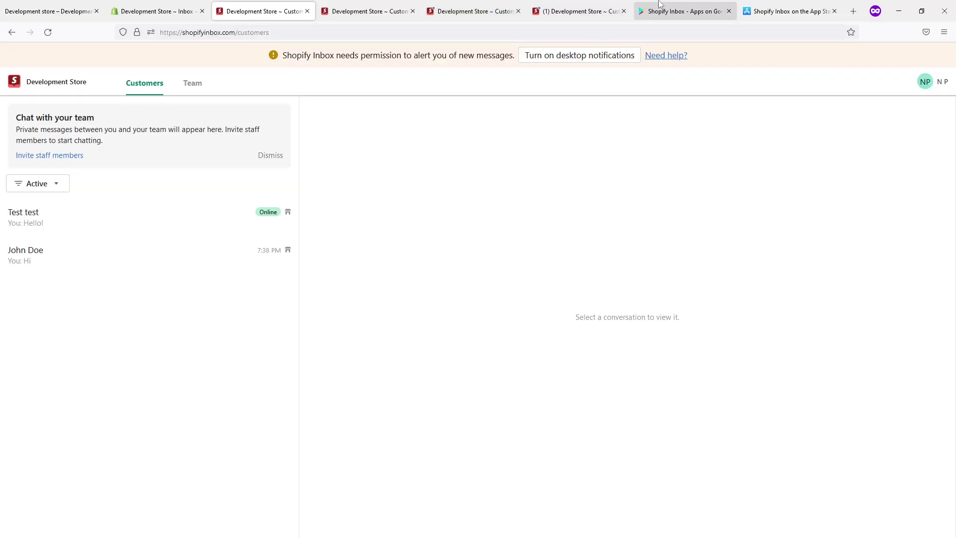
Switch to the Google Play tab showing the Shopify Inbox listing with 1,261 ratings.
left_click(660, 4)
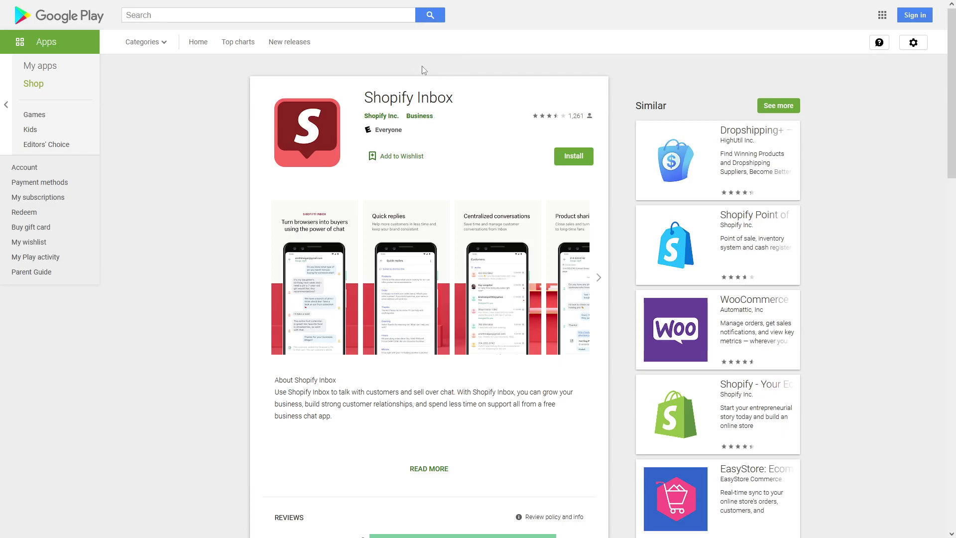
mouse_move(655, 5)
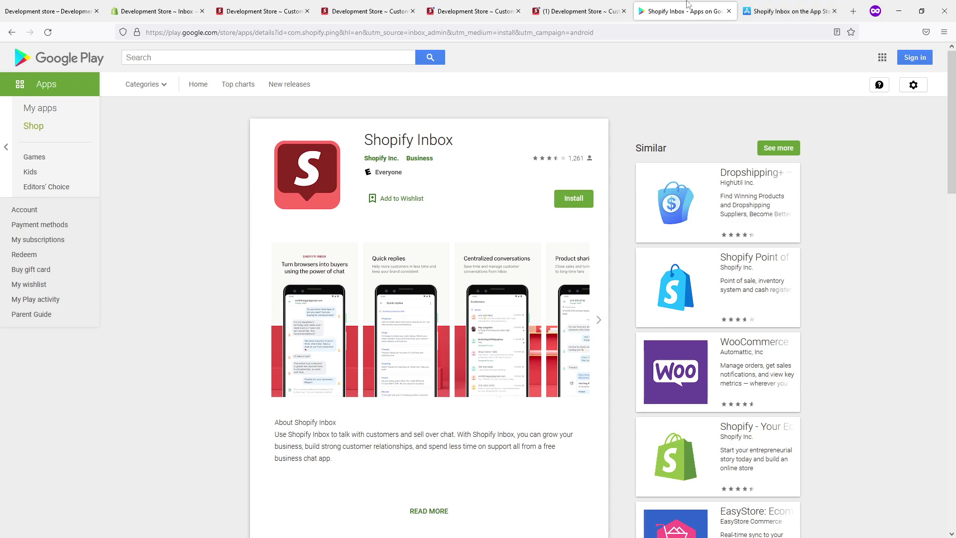
Switch to the App Store tab showing Shopify Inbox, free, rated 4.7 from 3.8K ratings.
left_click(789, 11)
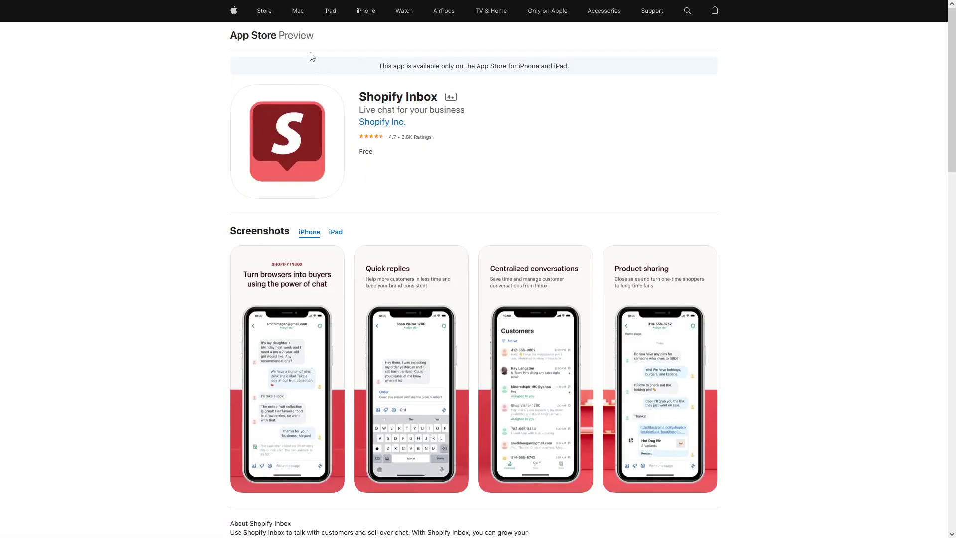
mouse_move(398, 3)
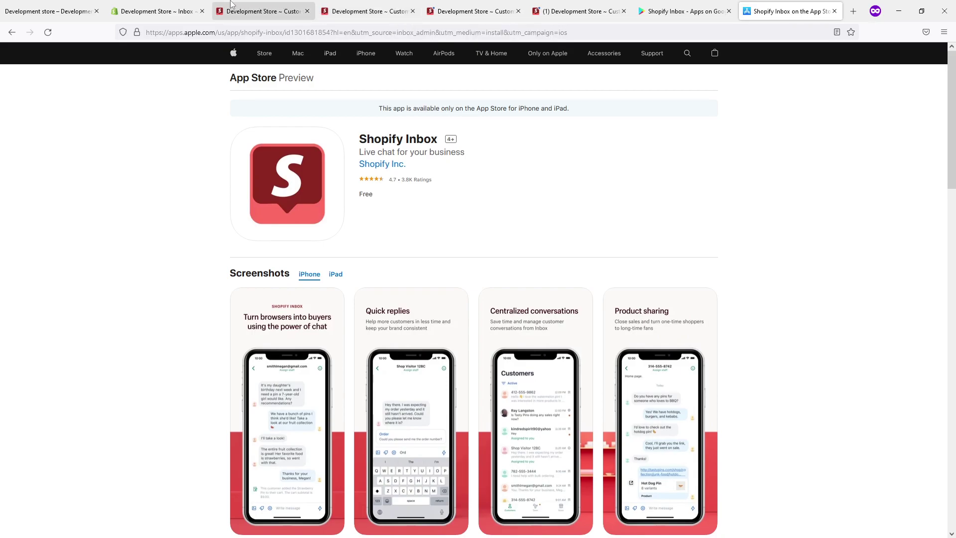
Go back to the 'Development Store ~ Inbox' tab showing the Inbox Overview.
left_click(174, 11)
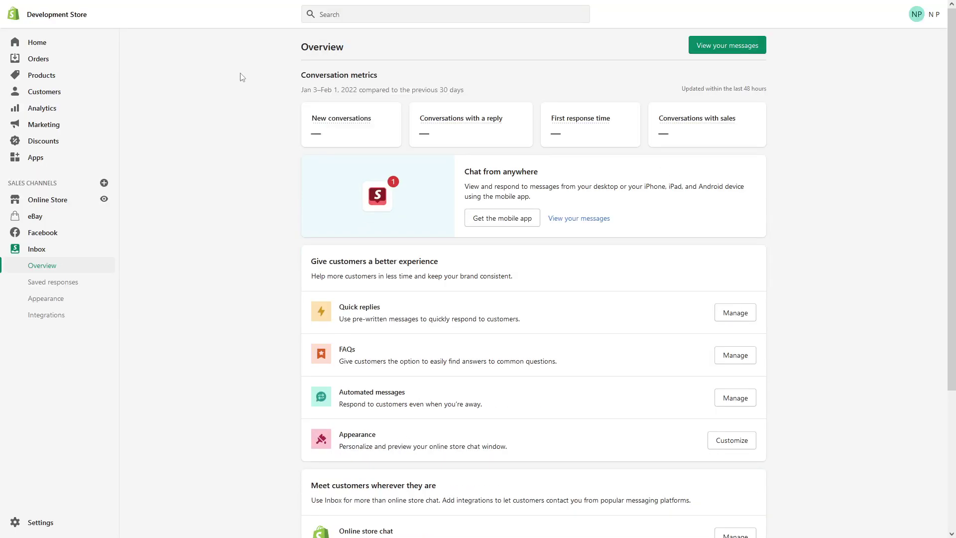